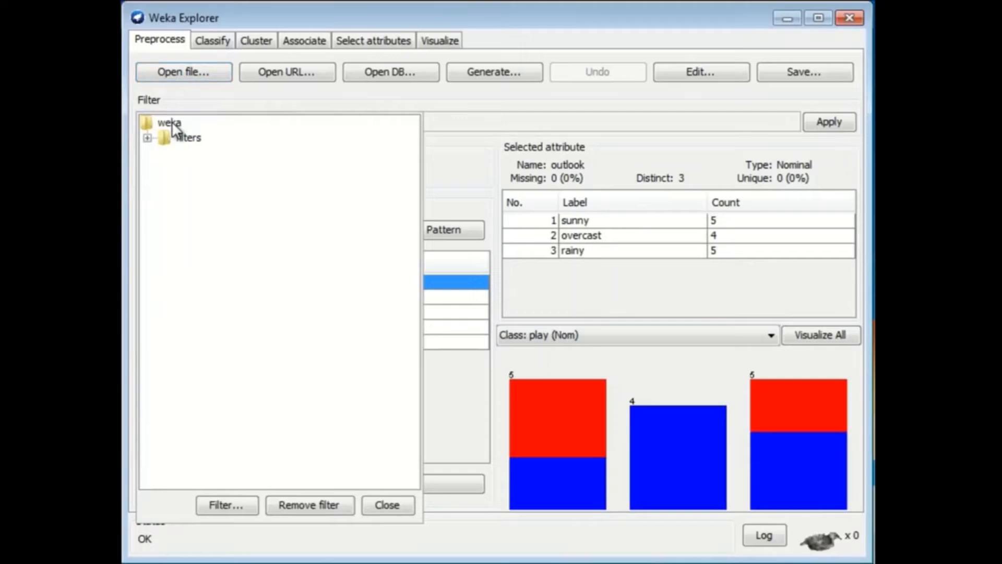
Select the Remove filter from the unsupervised attribute filters.
left_click(148, 138)
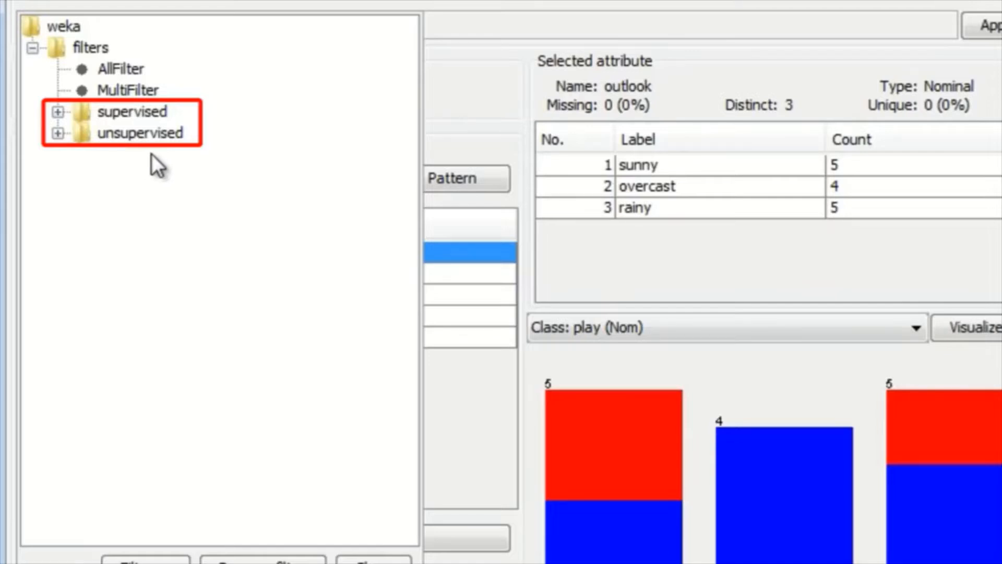
left_click(58, 133)
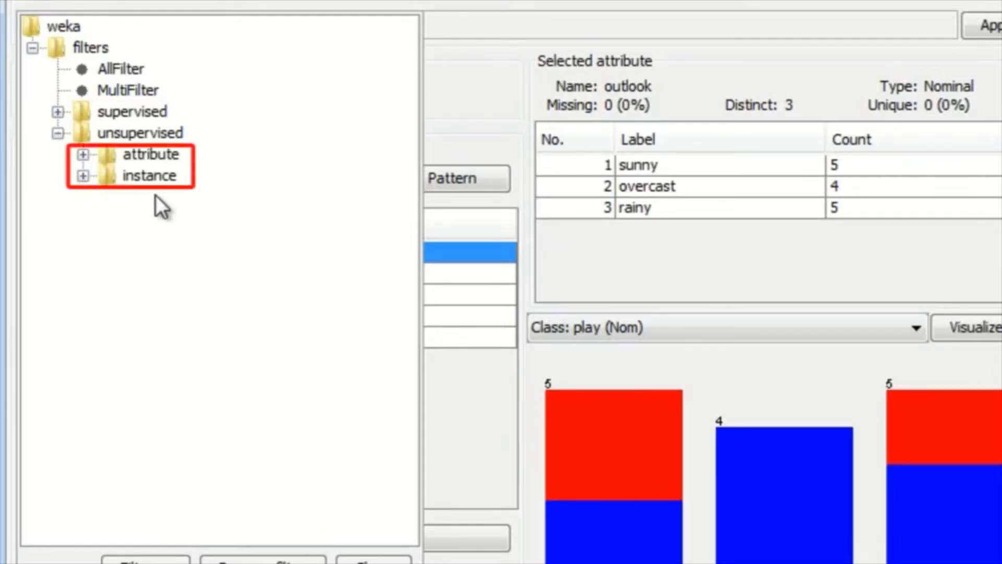
left_click(83, 154)
scroll(312, 214, "down", 3)
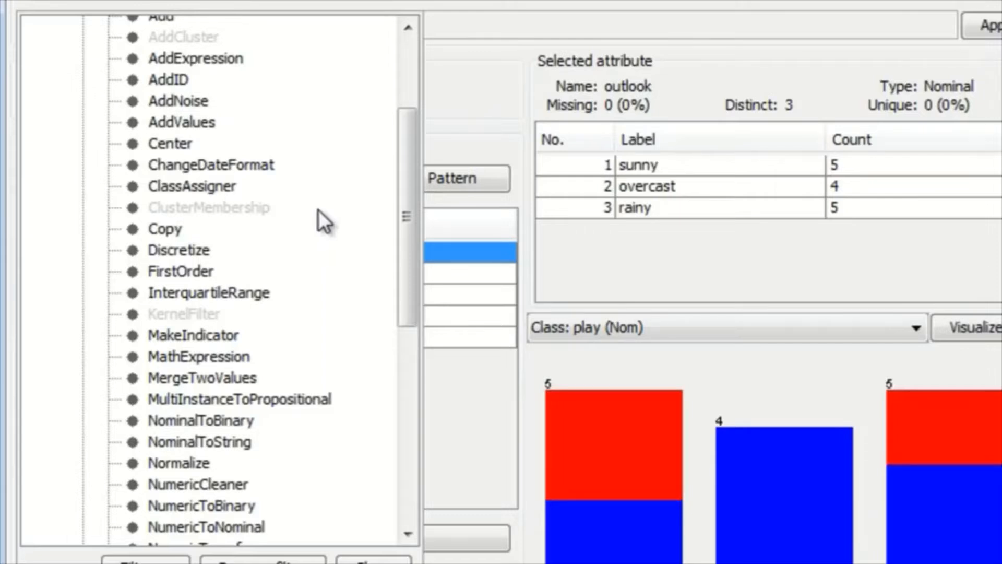
scroll(321, 206, "down", 6)
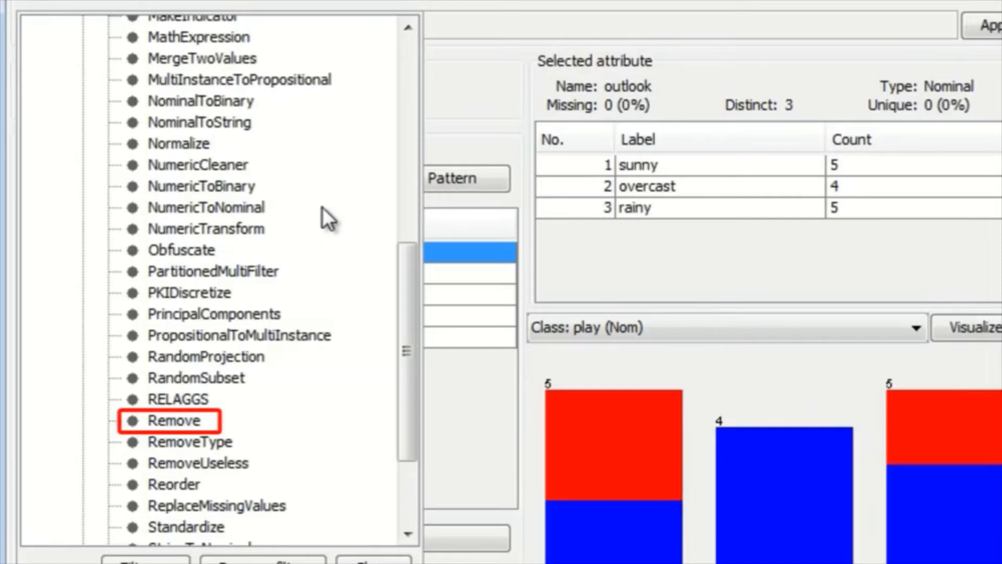
left_click(180, 422)
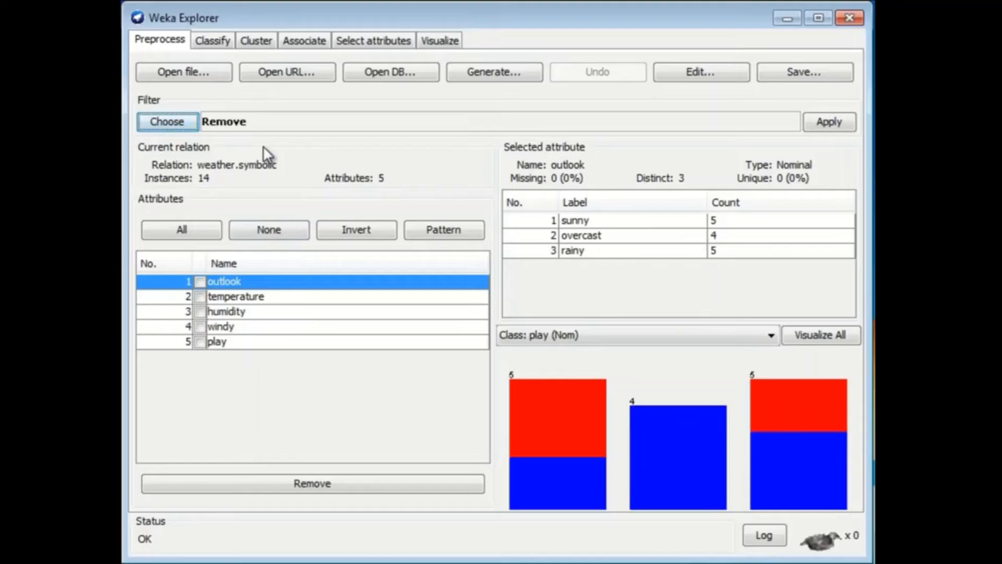
Set the Remove filter's attributeIndices to 3 and apply the filter to the weather dataset.
left_click(238, 124)
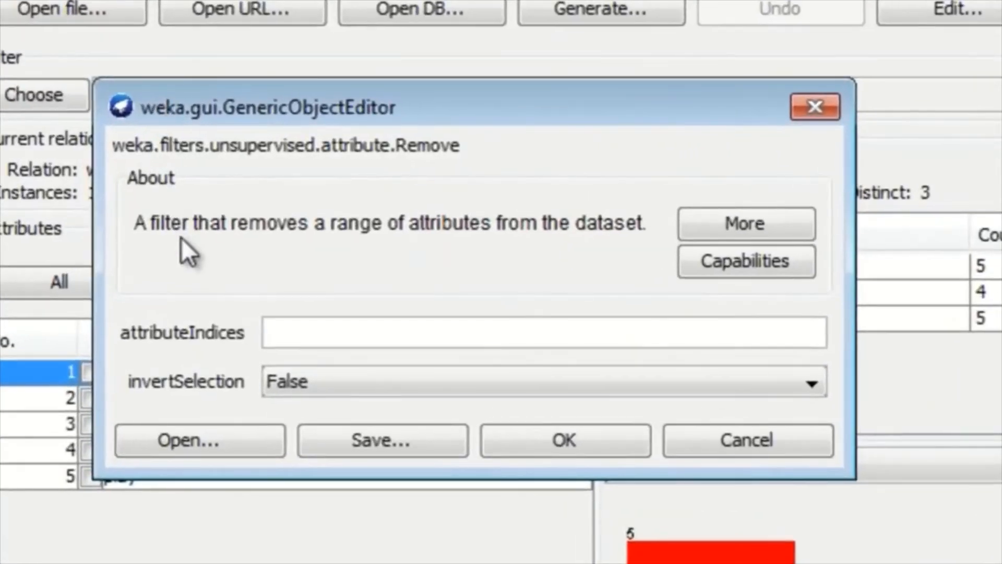
left_click(271, 334)
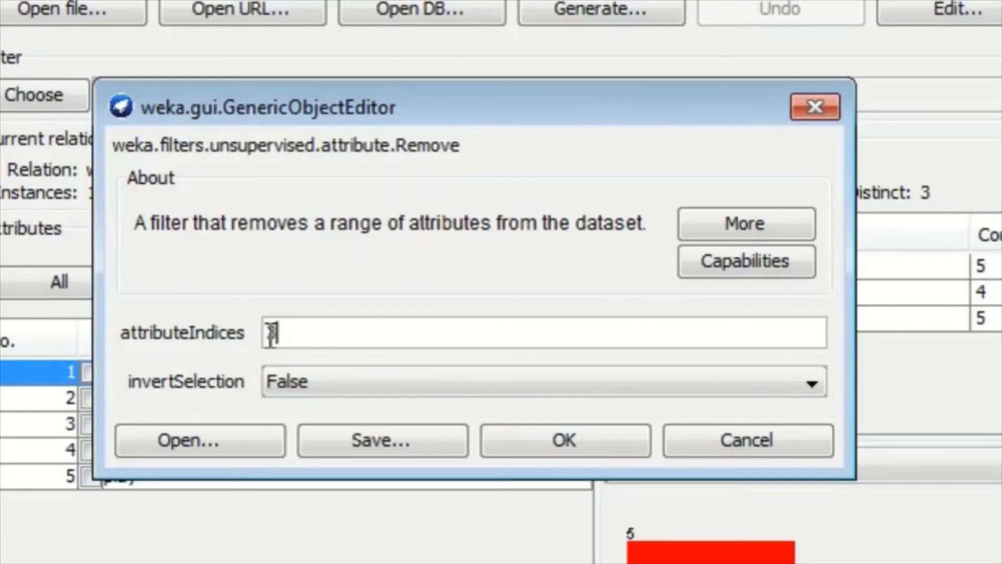
type("3")
left_click(562, 438)
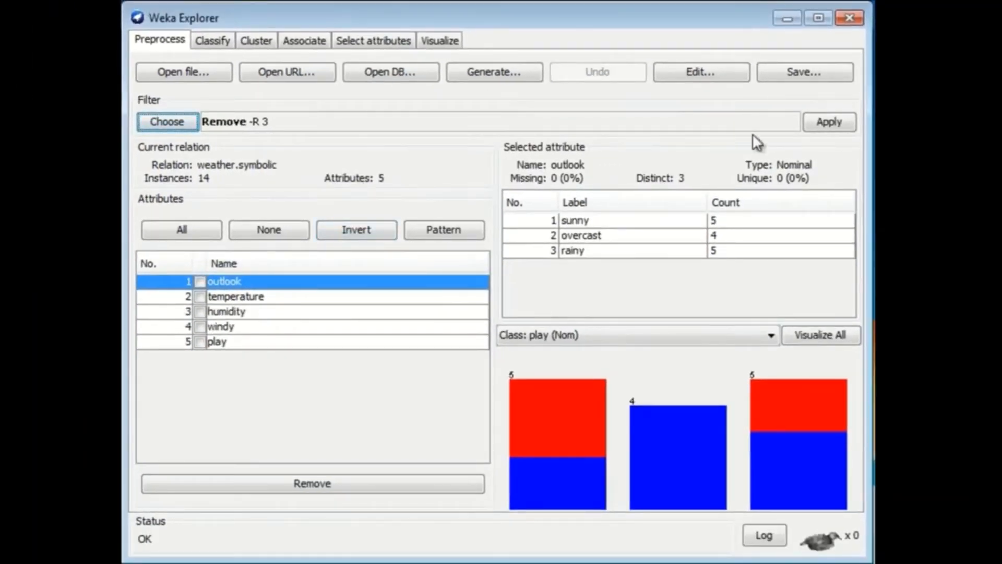
left_click(819, 117)
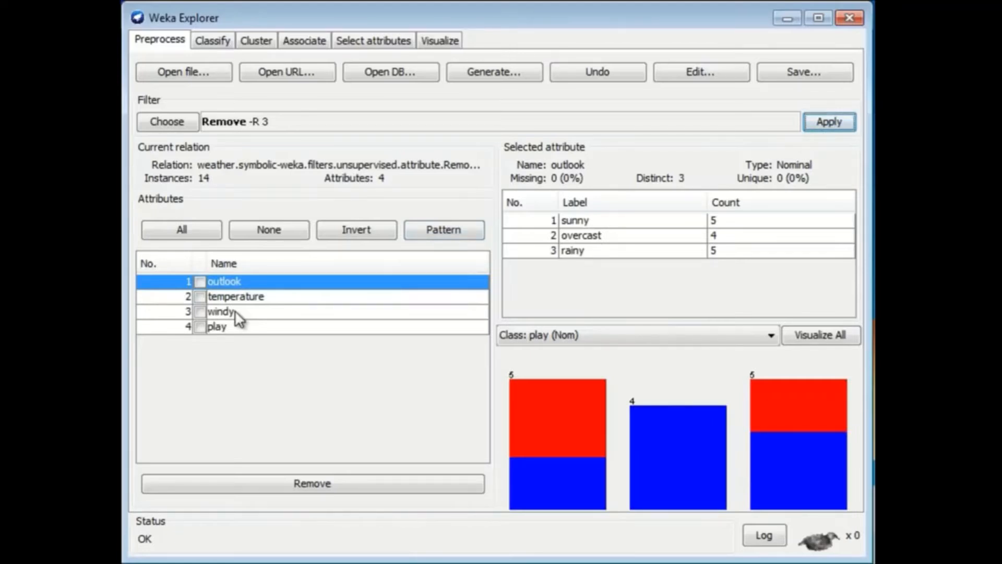
Undo the applied filter and remove the humidity attribute directly from the attribute list.
left_click(617, 71)
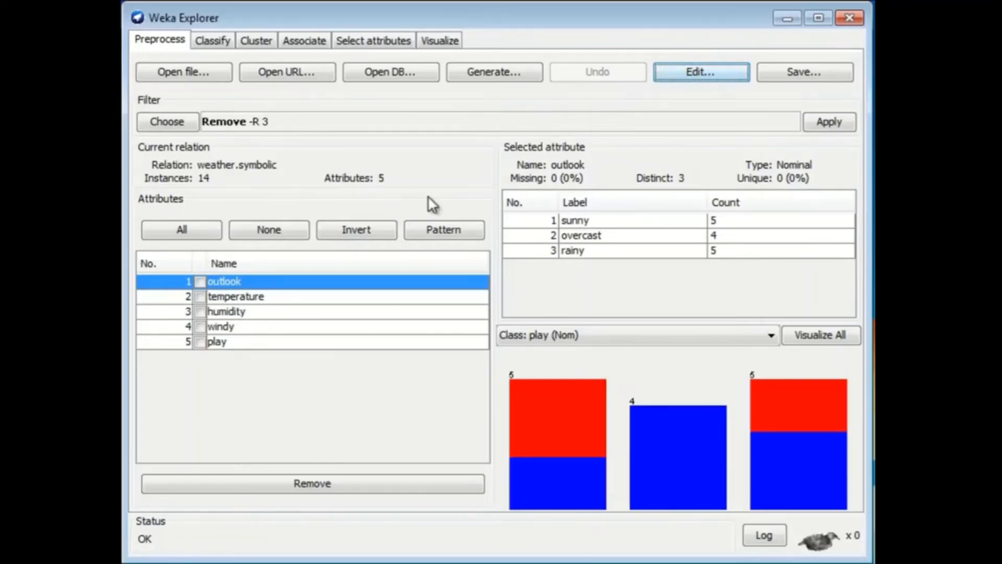
left_click(200, 311)
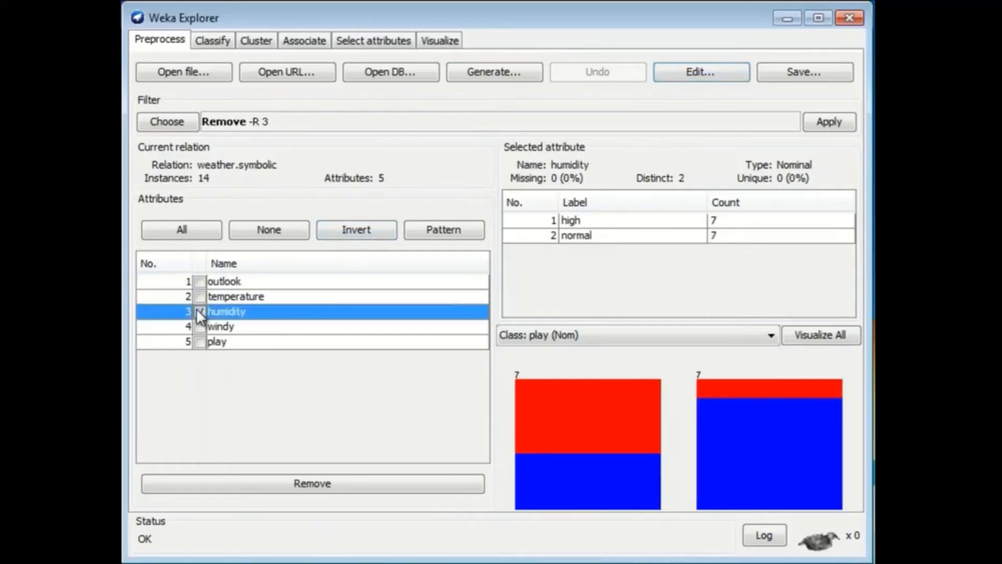
left_click(361, 483)
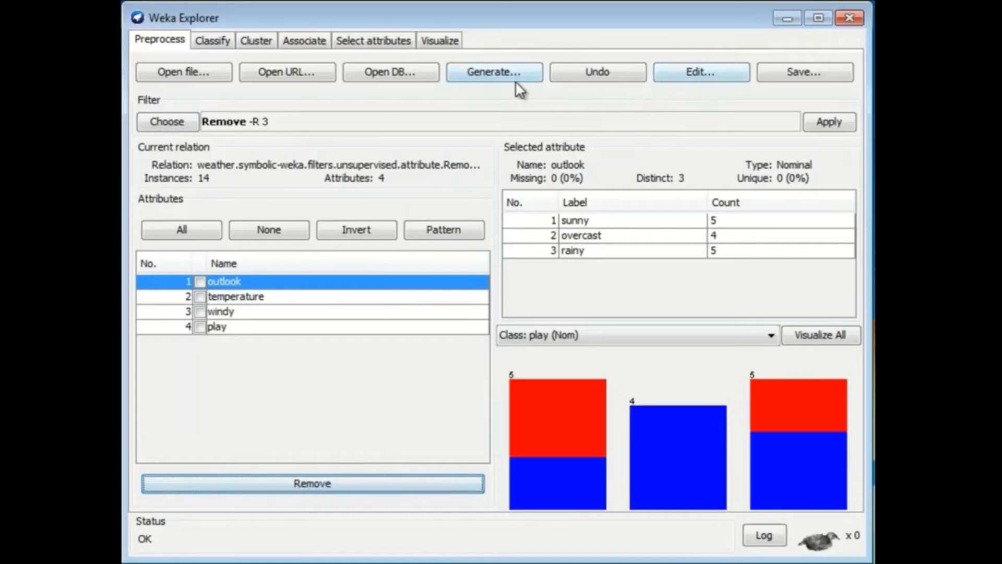
Undo the humidity removal and display the humidity attribute's value counts.
left_click(608, 71)
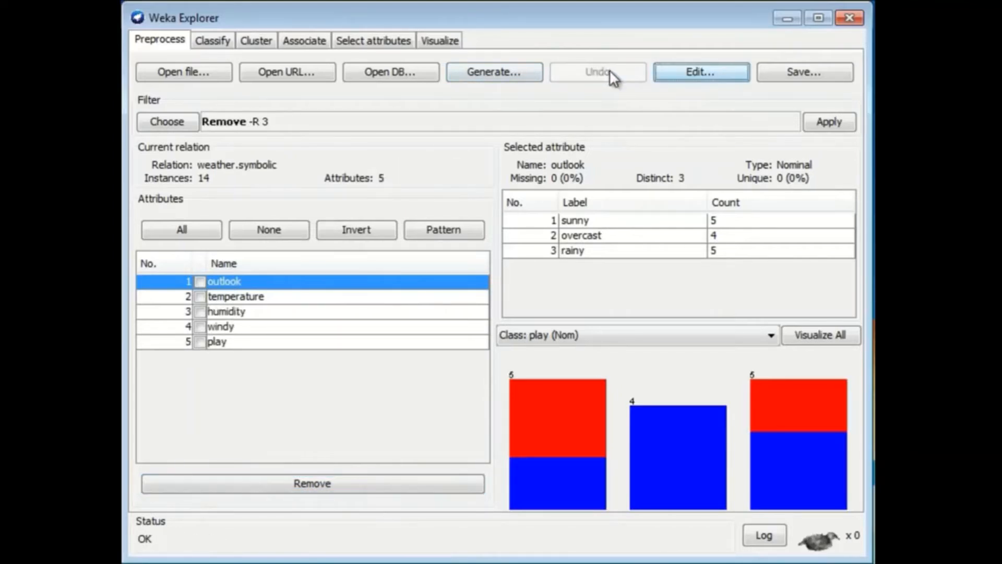
left_click(227, 312)
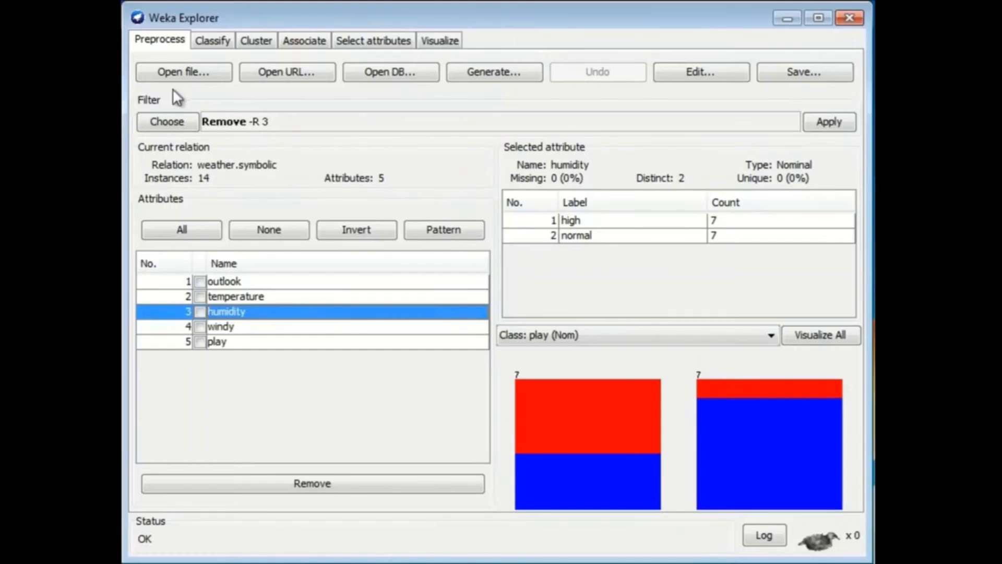
Replace the current filter with RemoveWithValues from the unsupervised instance filters.
left_click(173, 119)
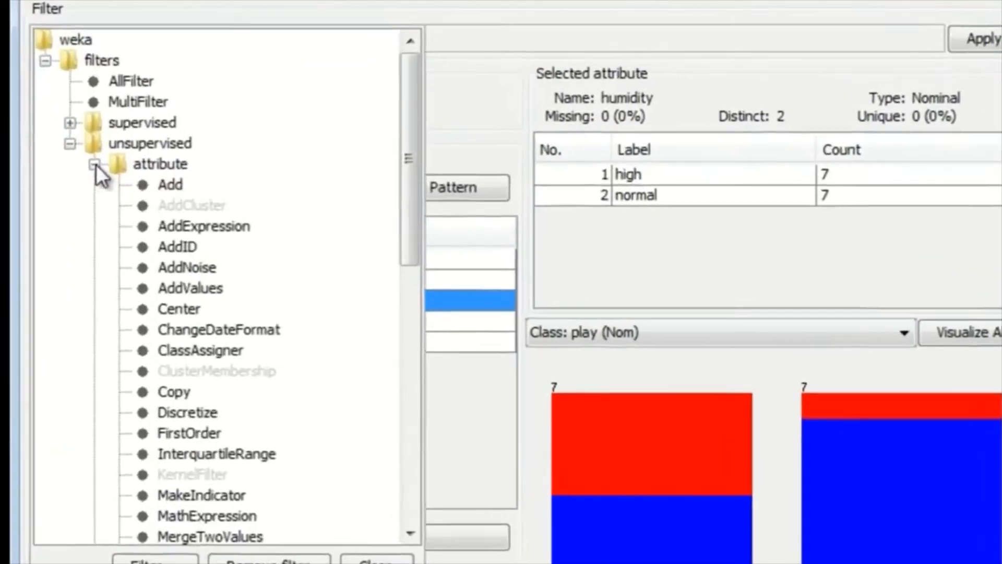
left_click(182, 212)
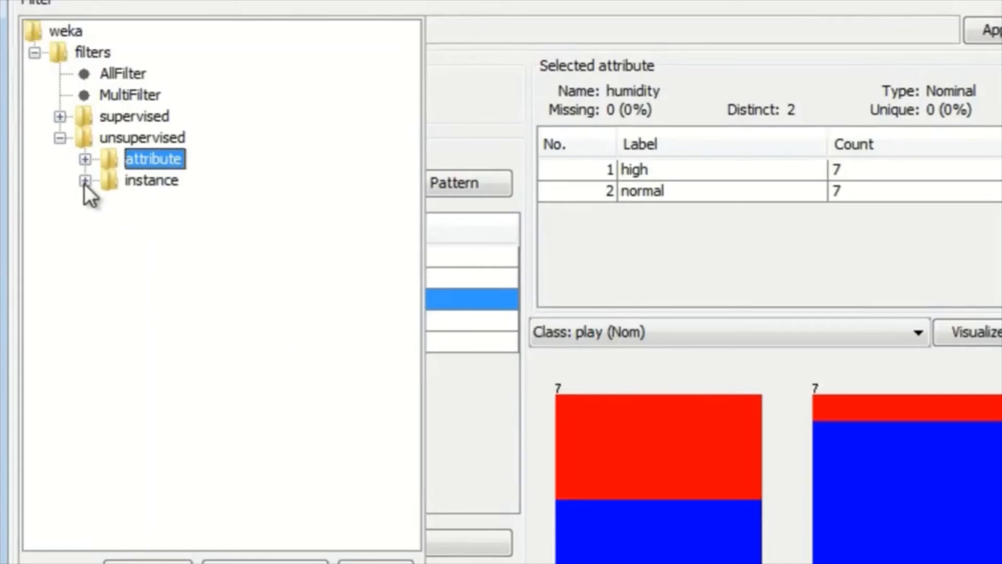
left_click(84, 181)
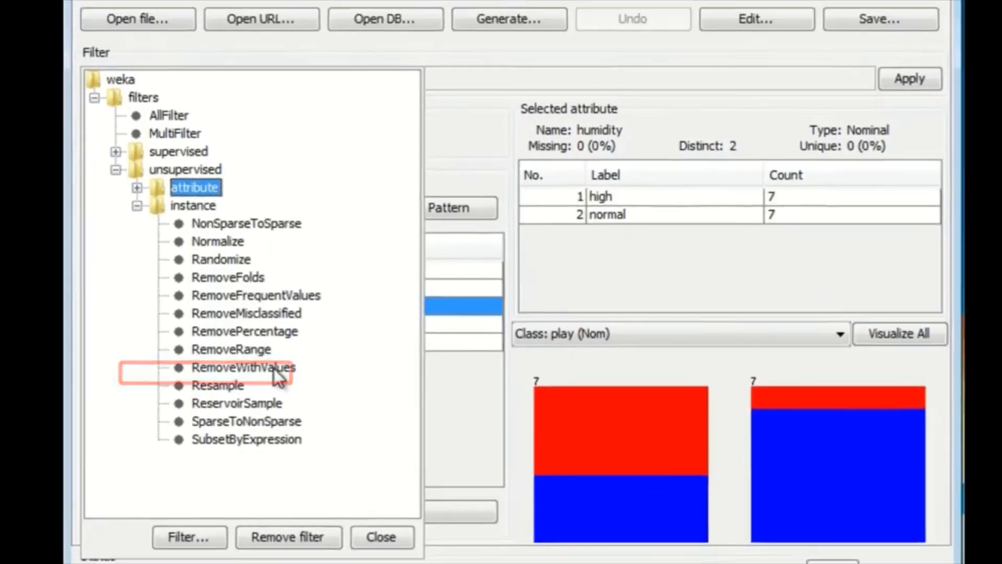
left_click(245, 373)
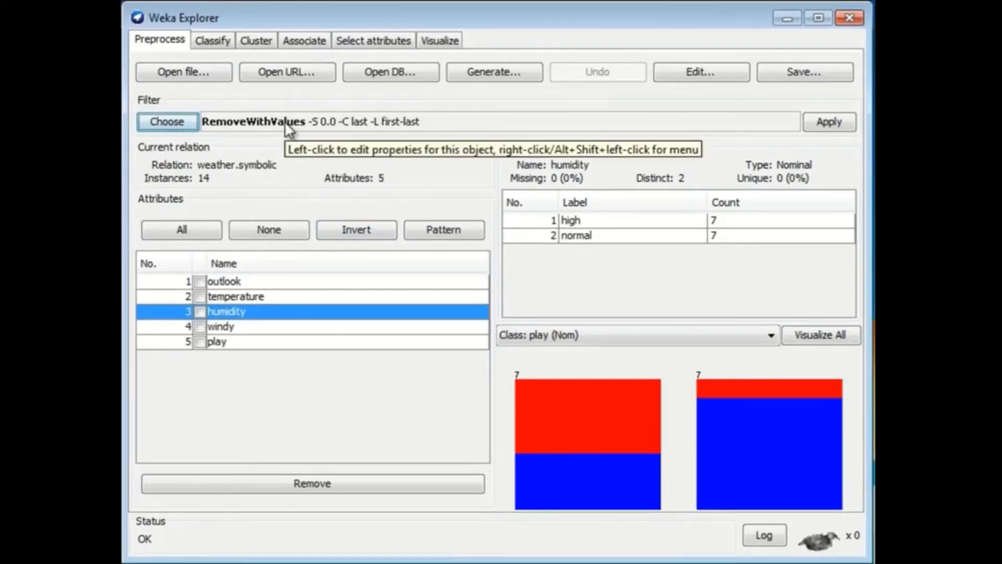
Open the RemoveWithValues filter's settings and consult the descriptions of its options.
left_click(250, 125)
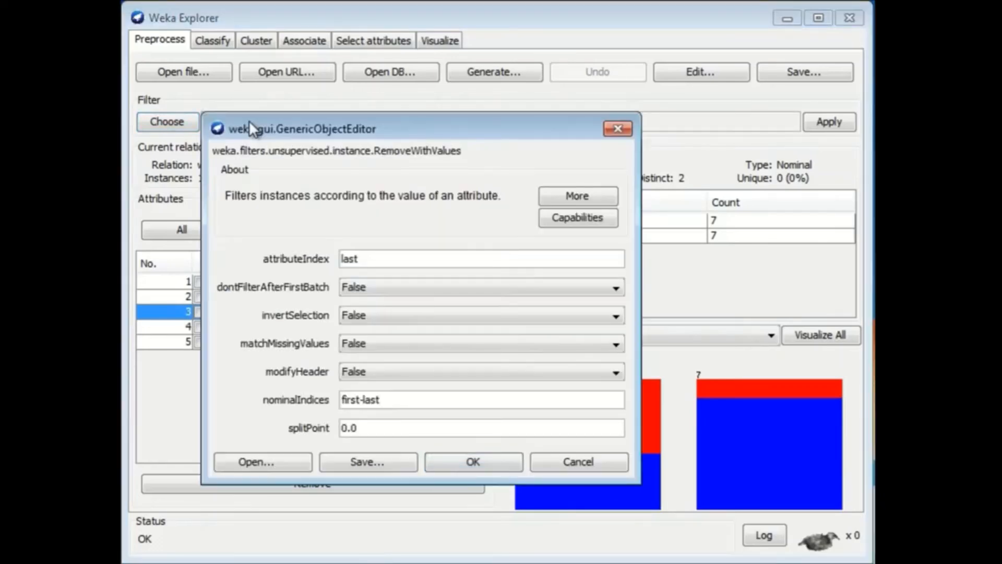
left_click(576, 195)
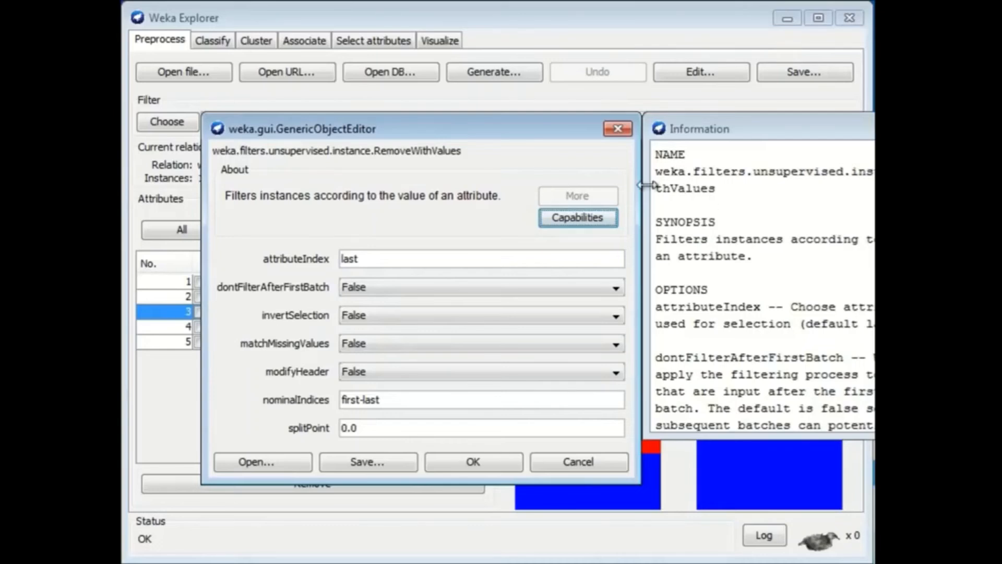
left_click(981, 128)
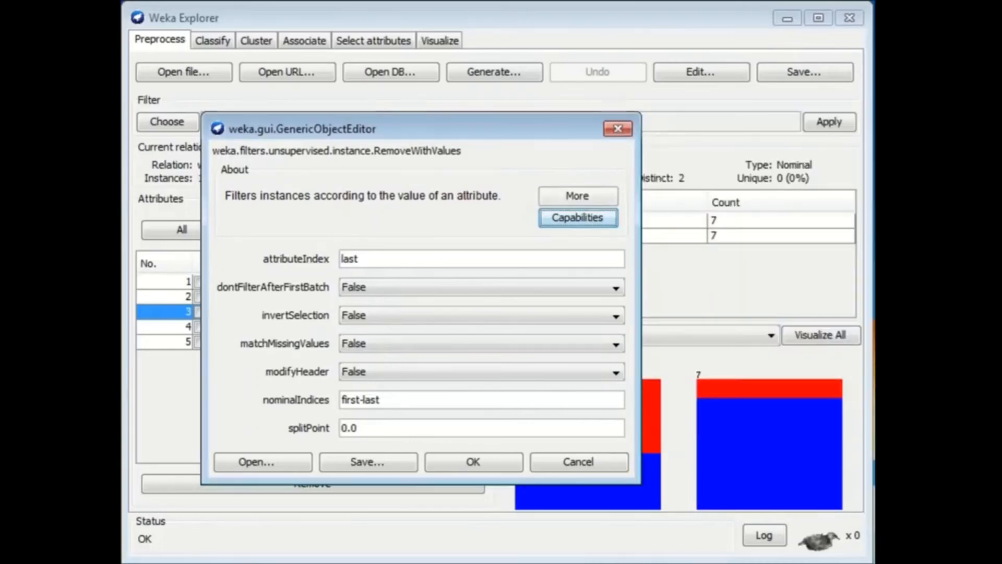
Configure RemoveWithValues with attributeIndex 3 and nominalIndices 1, and accept the settings.
left_click(373, 260)
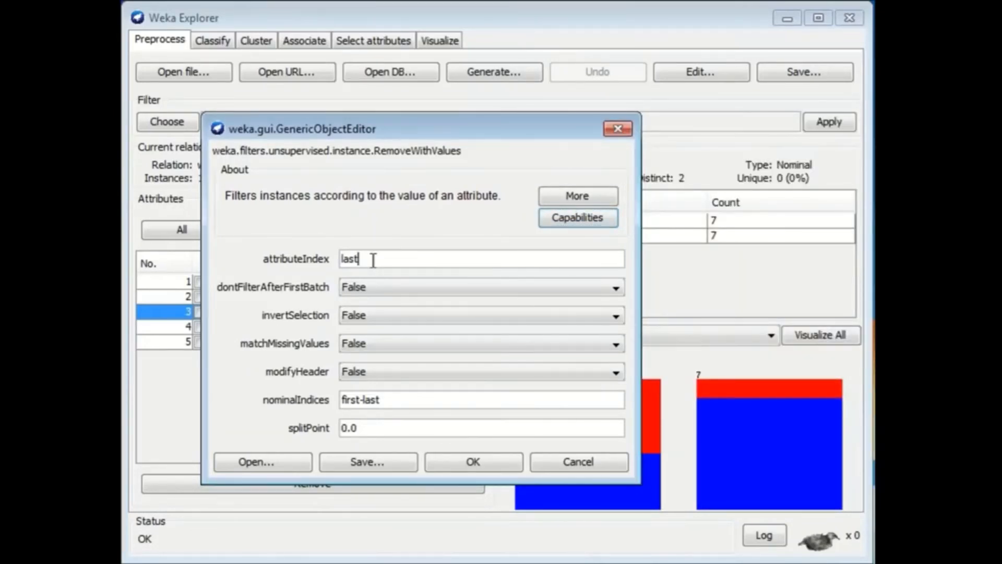
left_click_drag(378, 259, 302, 264)
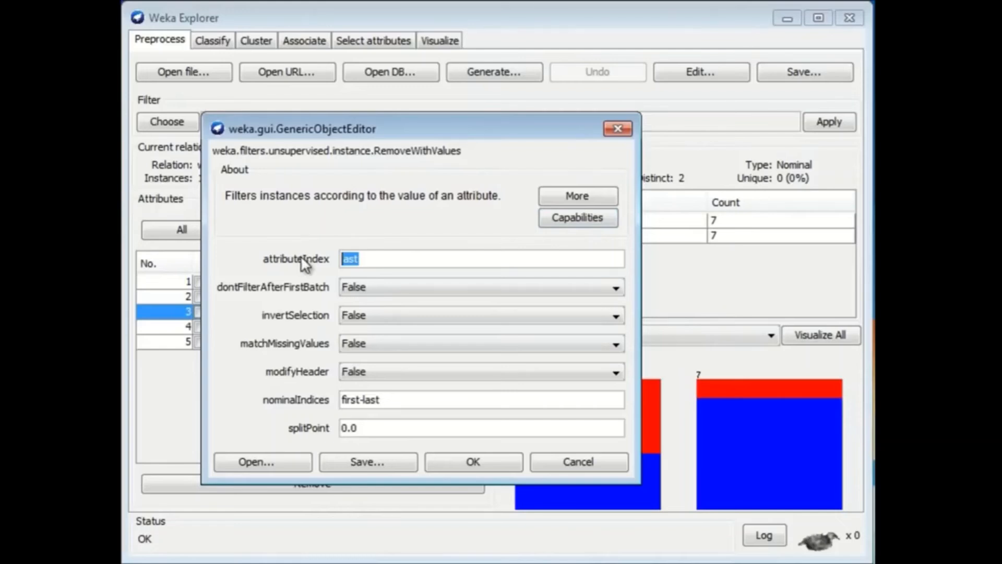
type("3")
left_click_drag(392, 399, 321, 395)
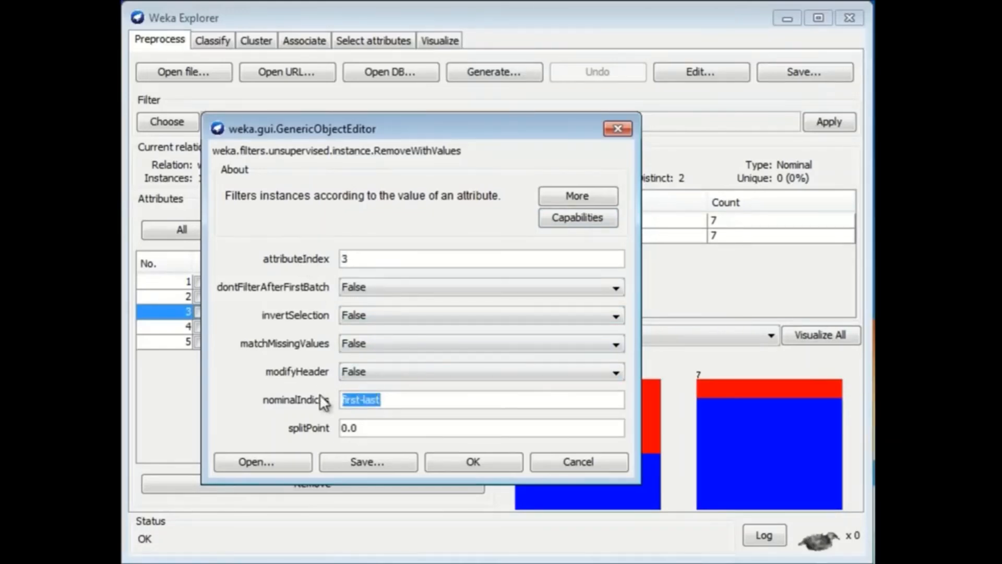
type("1")
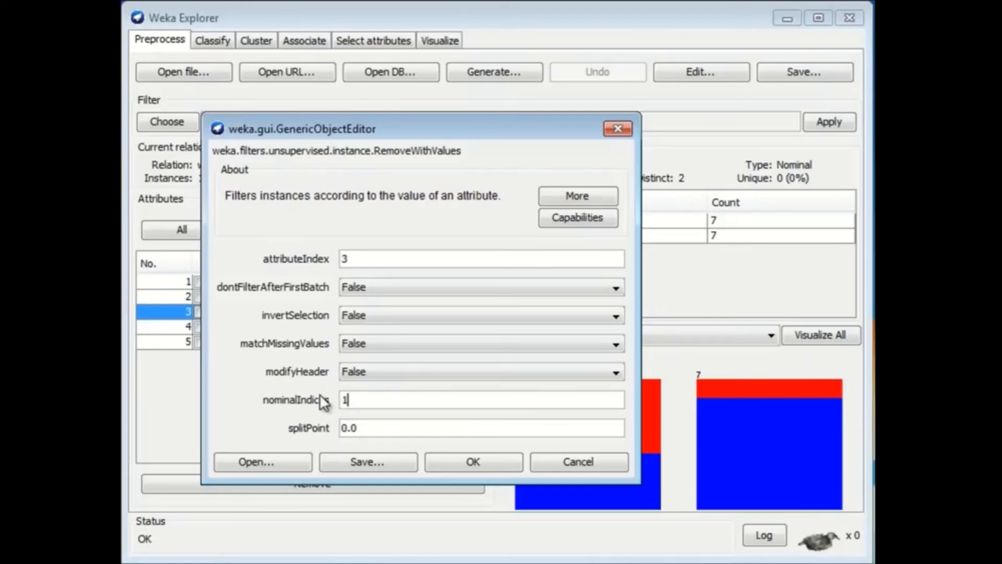
left_click(494, 462)
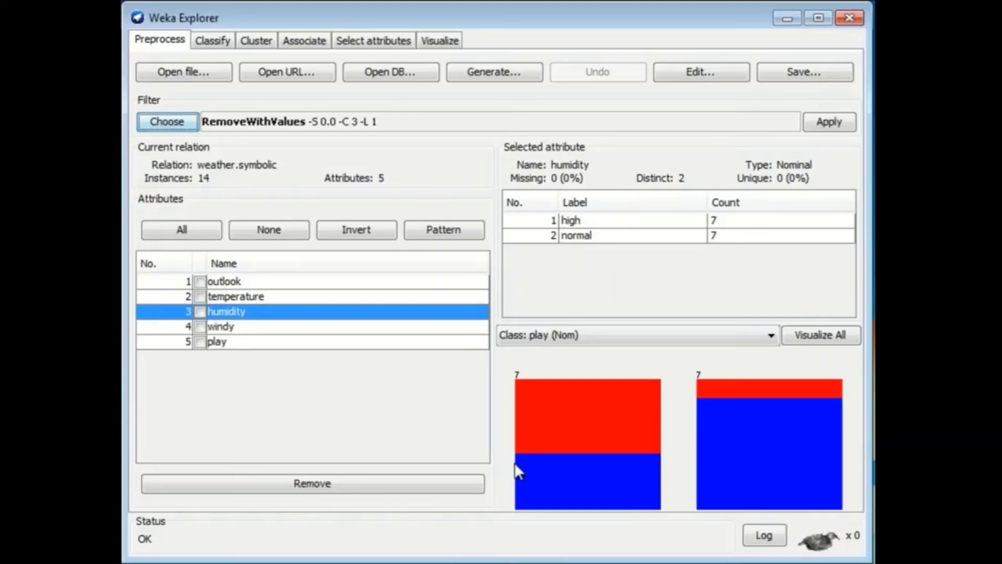
Apply the RemoveWithValues filter, inspect the humidity attribute's value counts, and undo the filtering.
left_click(823, 121)
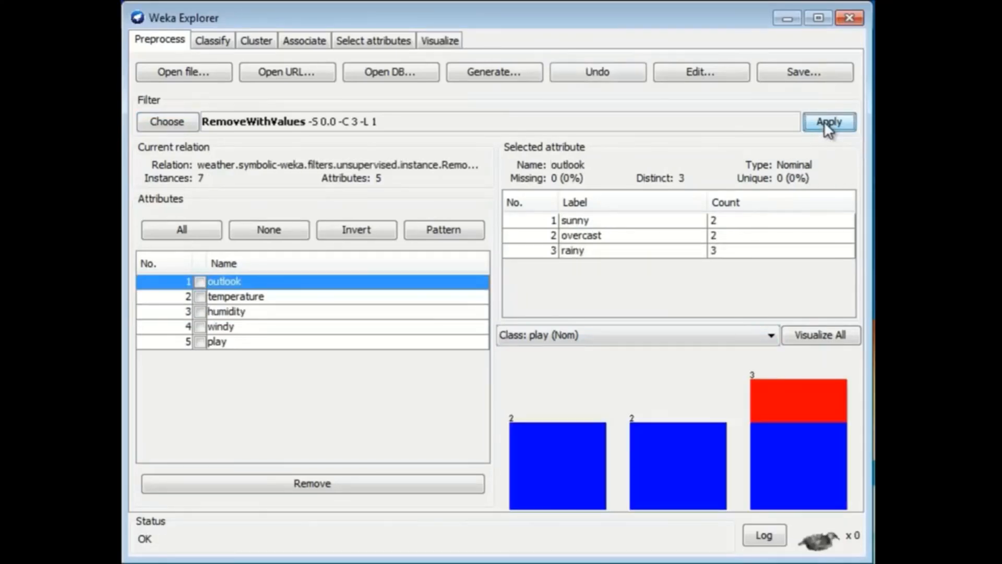
left_click(231, 312)
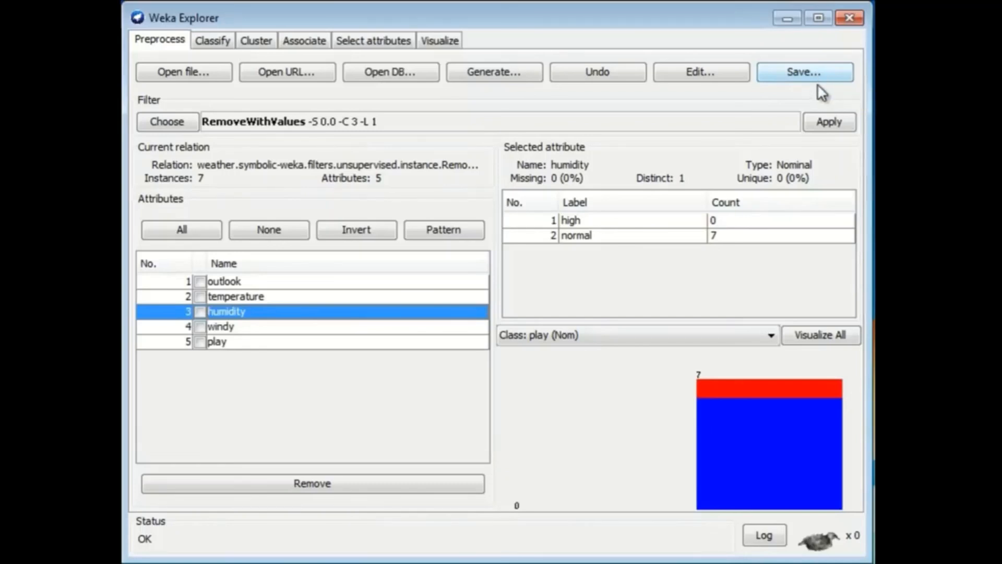
left_click(618, 73)
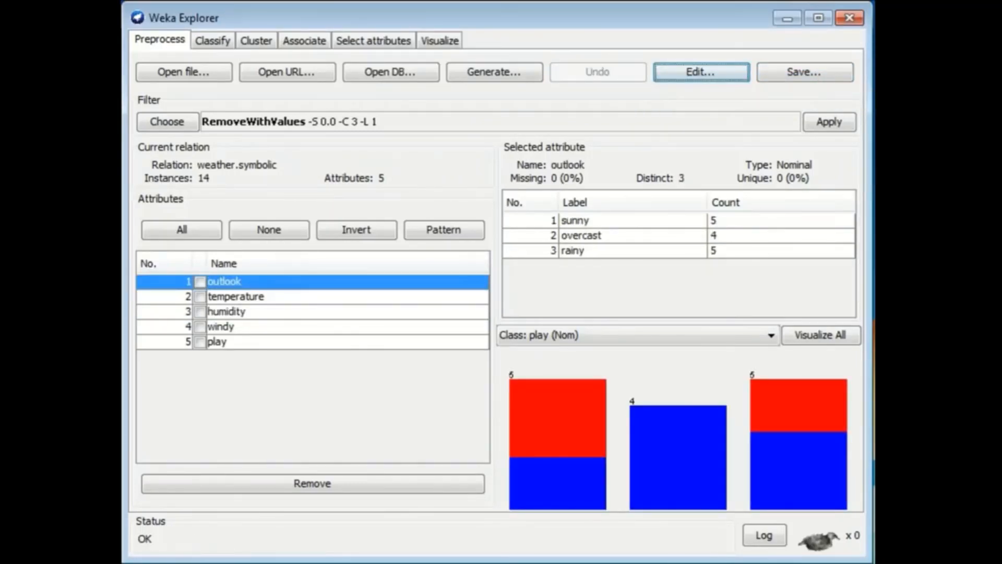